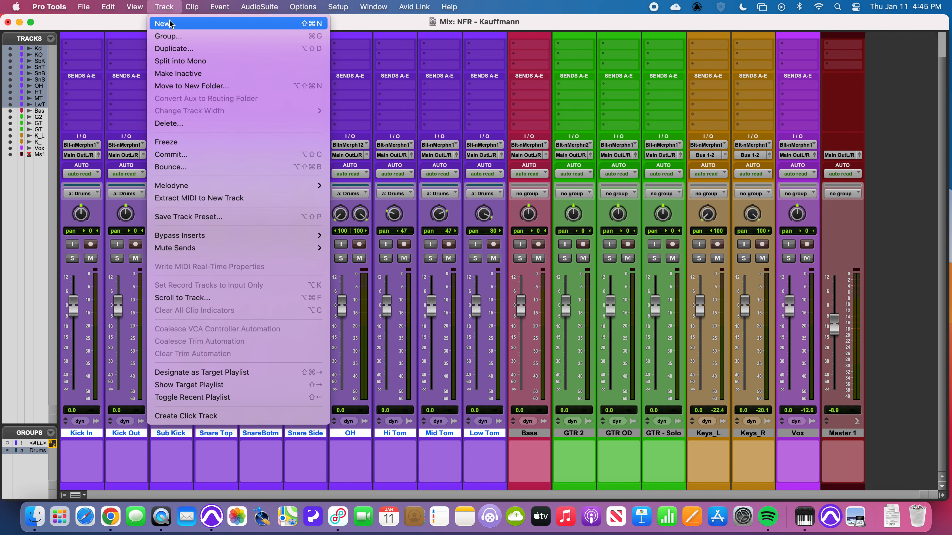
- Create one stereo routing folder named Drums and place it before the Kick In track
click(167, 23)
click(342, 186)
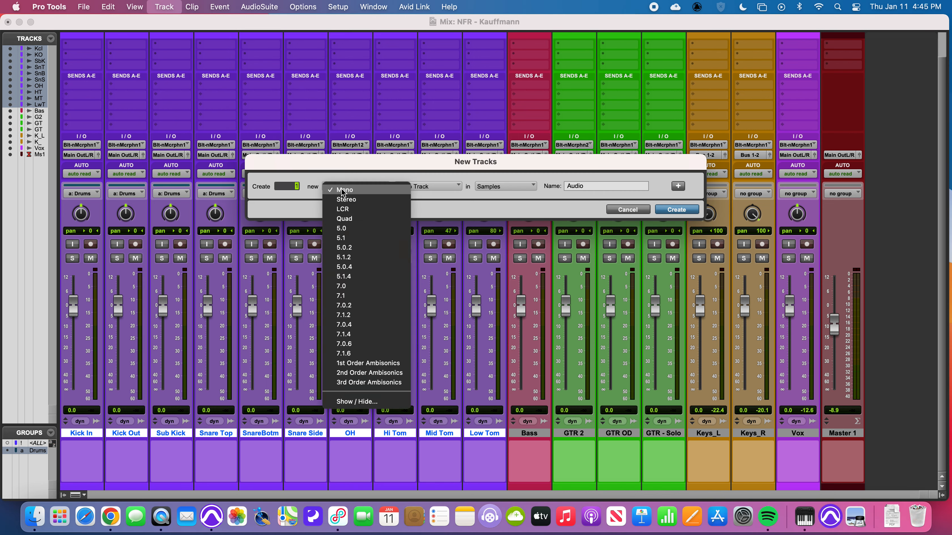
click(345, 199)
click(417, 187)
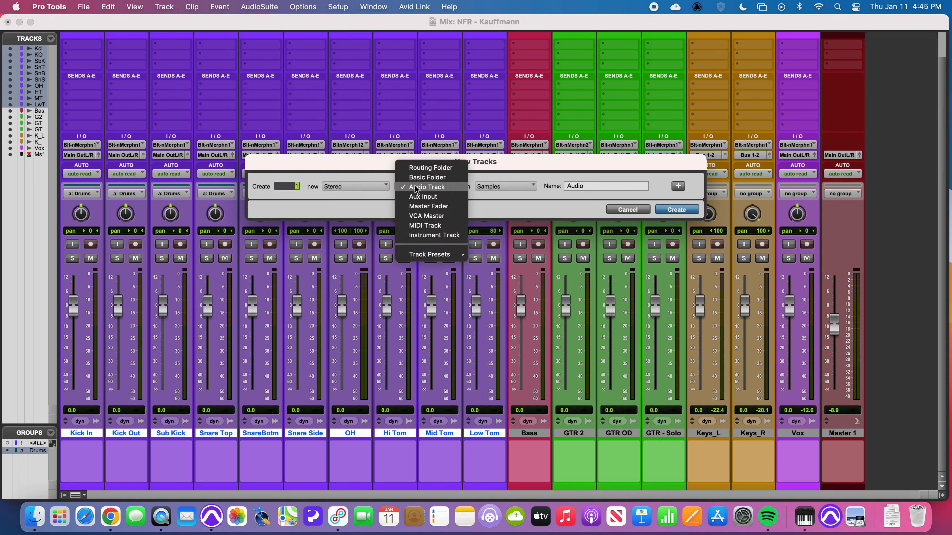
click(428, 168)
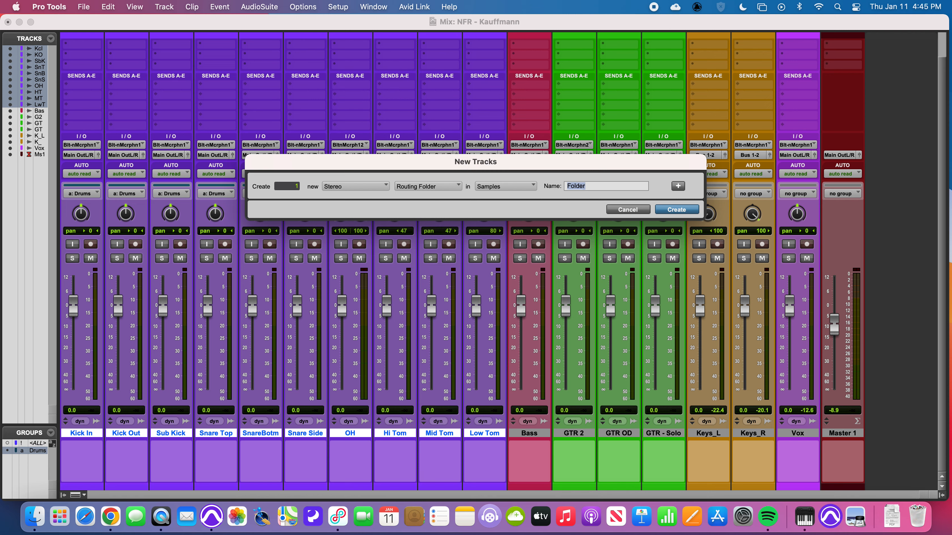
text(Drums)
key(Return)
drag(537, 434, 80, 434)
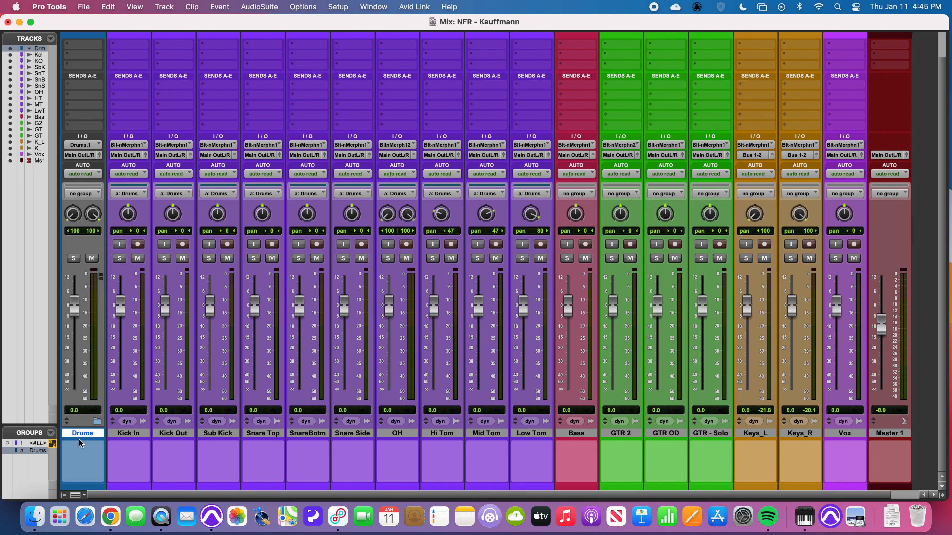
- Colour the Drums folder track purple to match the drum tracks
double_click(90, 489)
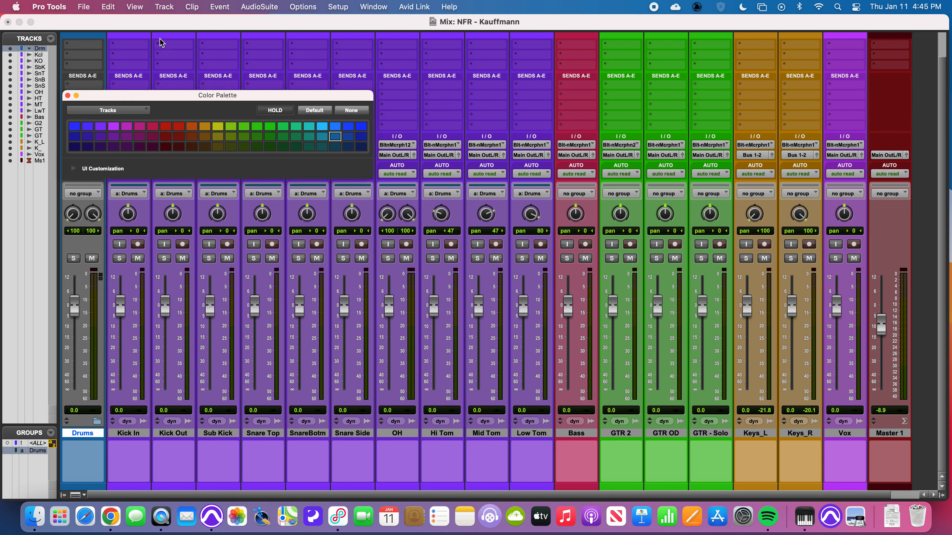
click(100, 128)
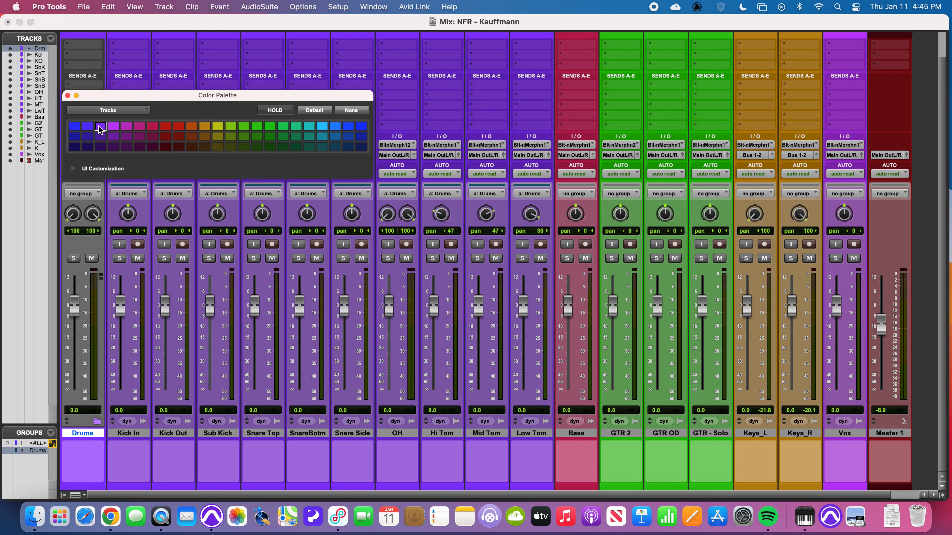
click(94, 437)
click(68, 96)
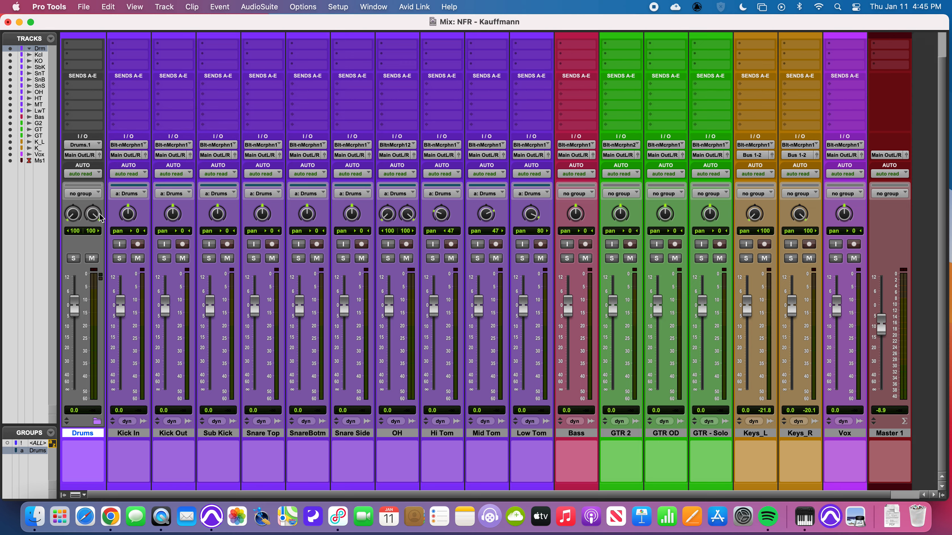
- Move the drum tracks Kick In through Low Tom into the Drums folder and collapse the folder
click(137, 435)
shift+click(538, 436)
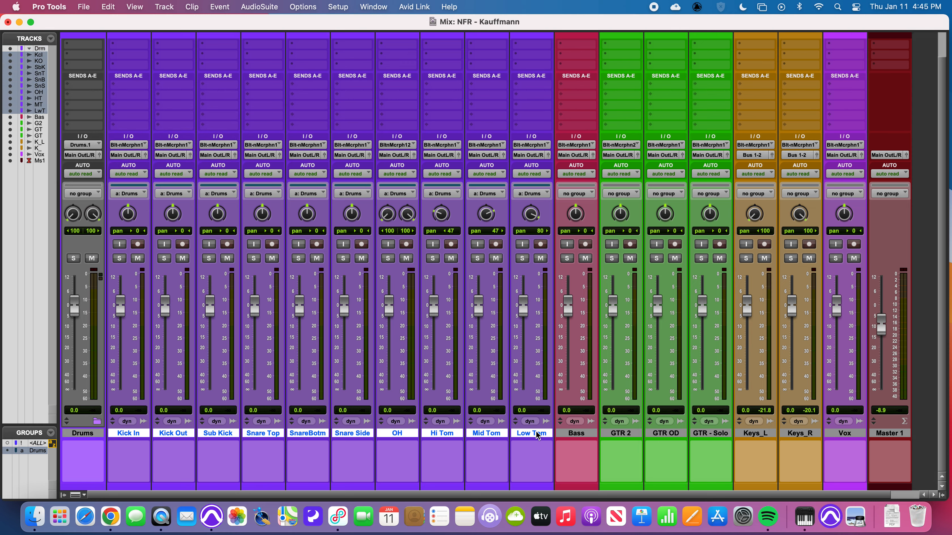
drag(127, 435, 87, 417)
click(96, 424)
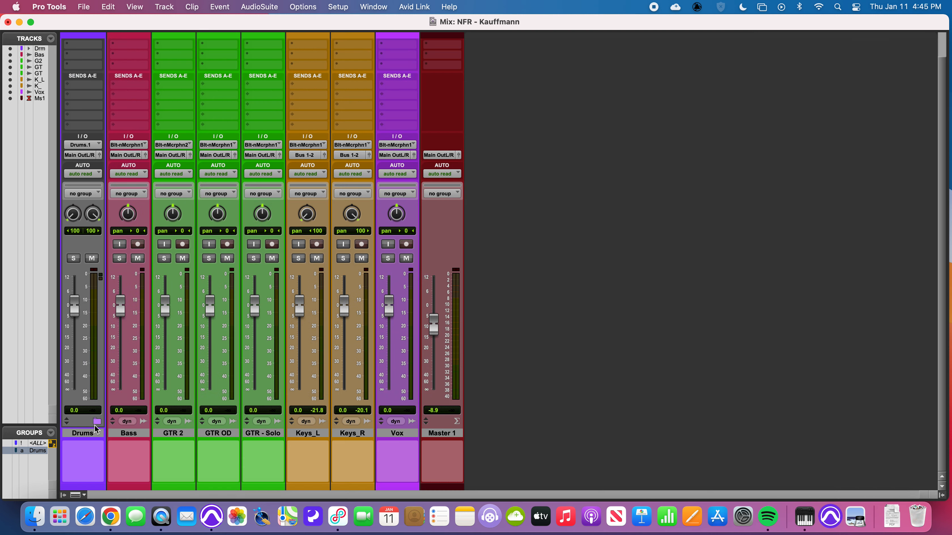
click(97, 423)
click(97, 423)
- Play the session and briefly solo the Drums folder to check its signal routing
key(space)
click(74, 259)
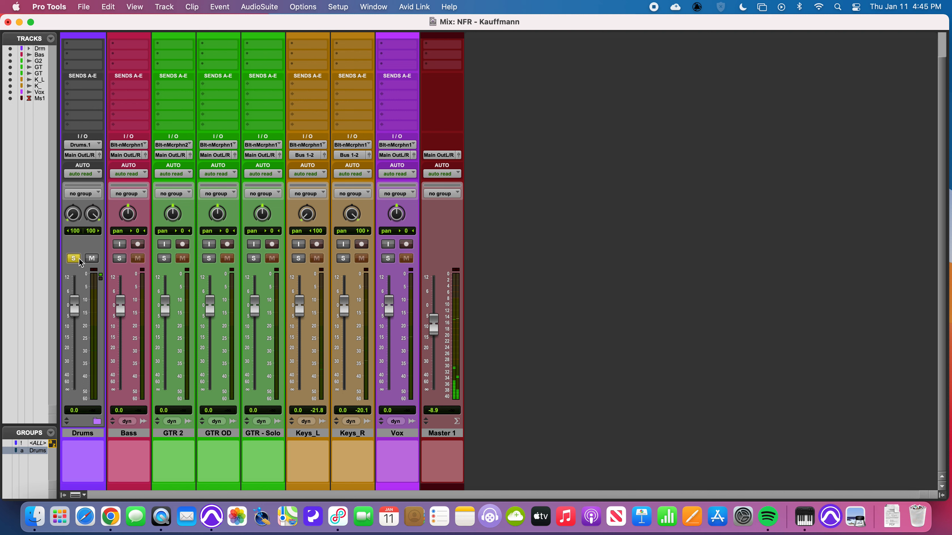
click(79, 260)
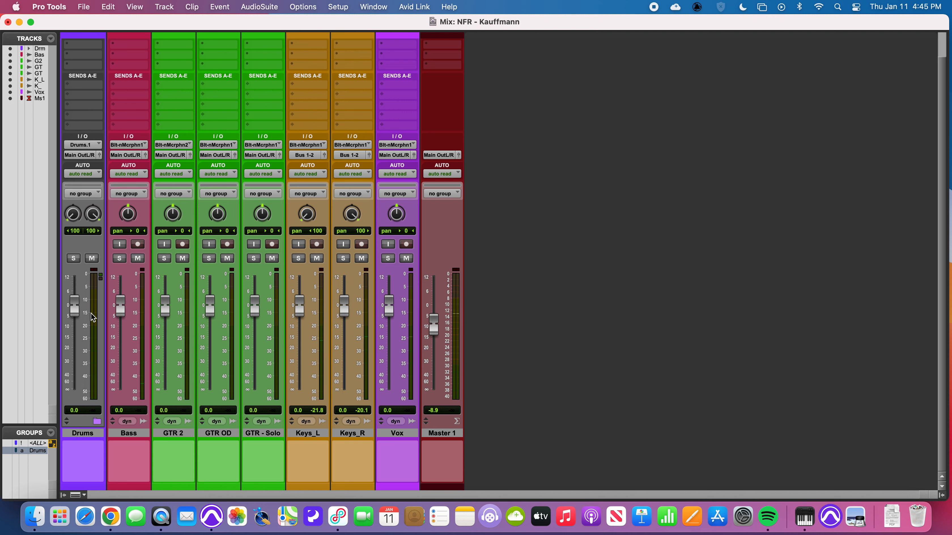
- Expand the Drums folder and route the outputs of Kick In through Low Tom to the Drums.1 (Stereo) bus
click(97, 422)
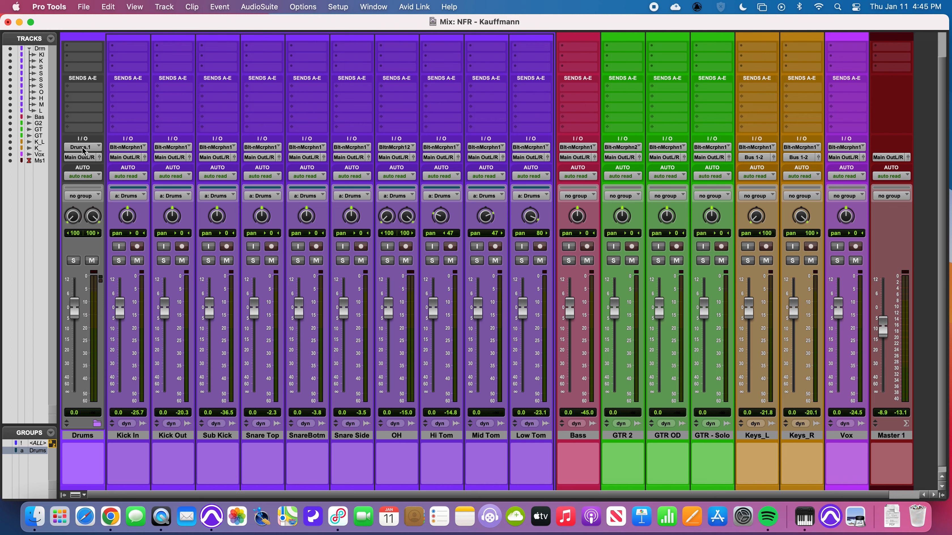
click(144, 437)
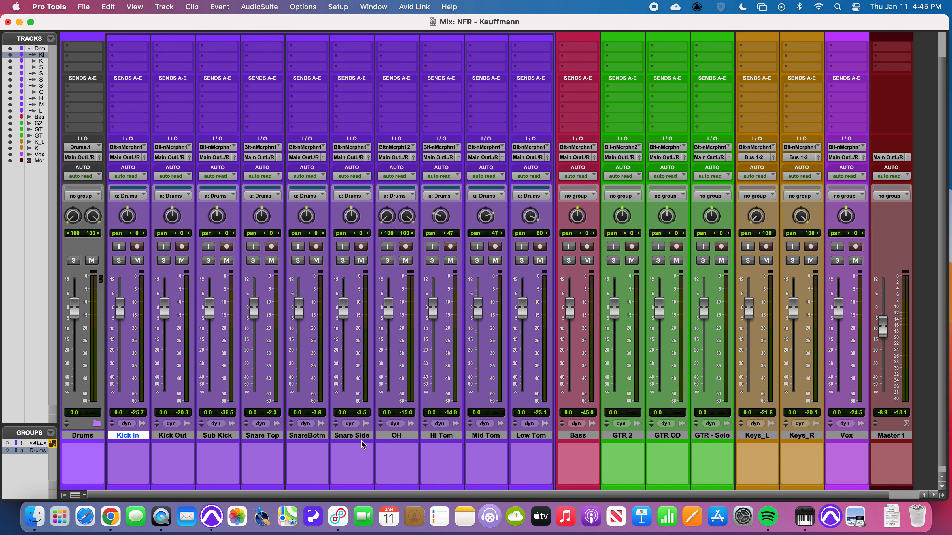
shift+click(522, 437)
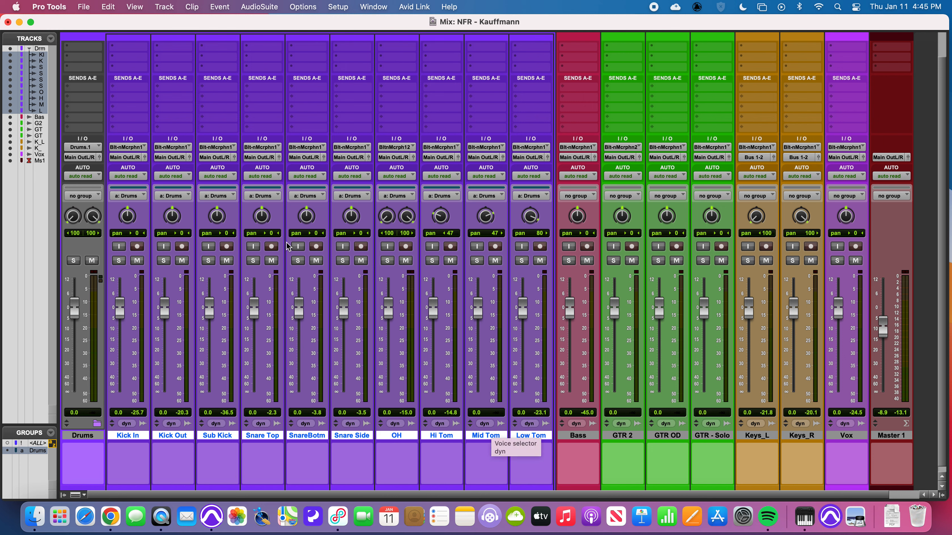
click(122, 159)
mouse_move(125, 169)
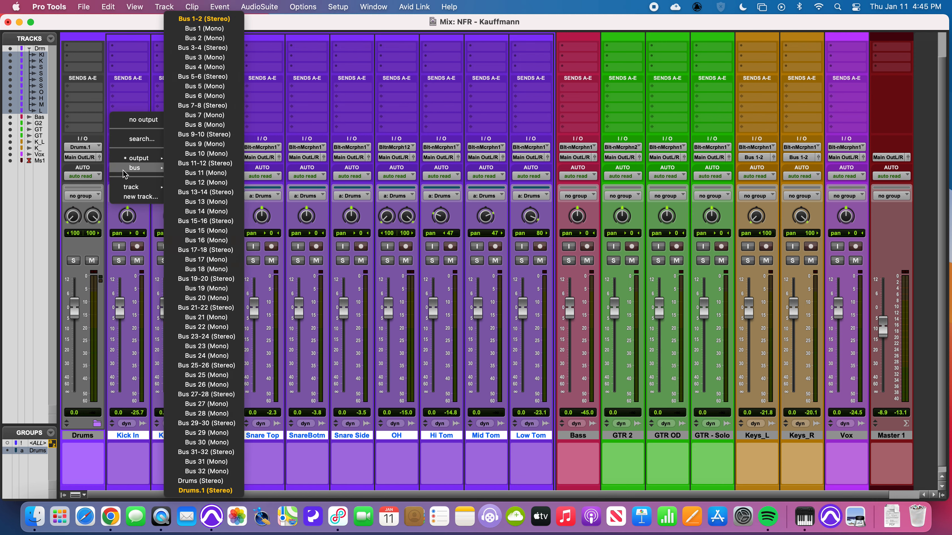
click(238, 490)
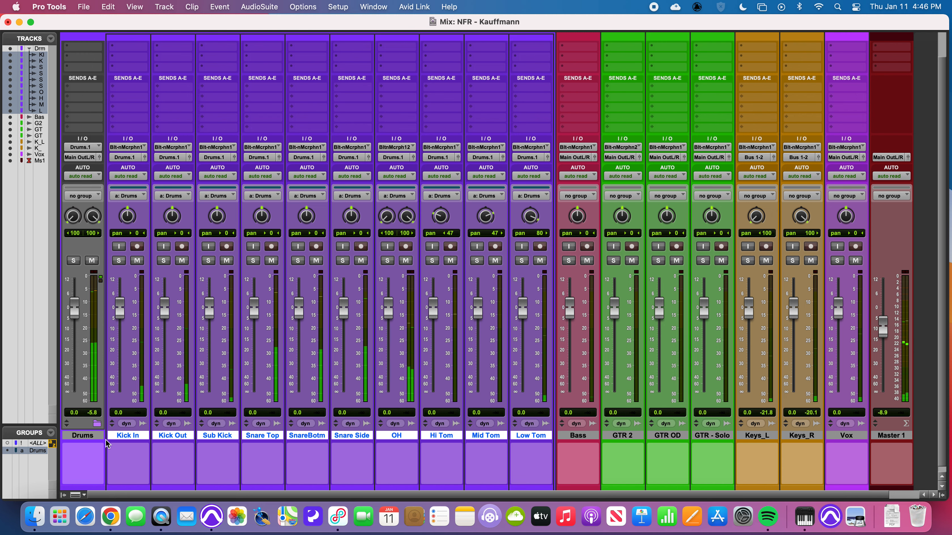
- Collapse the Drums folder and test its solo and mute by switching each on and off
click(97, 424)
click(74, 258)
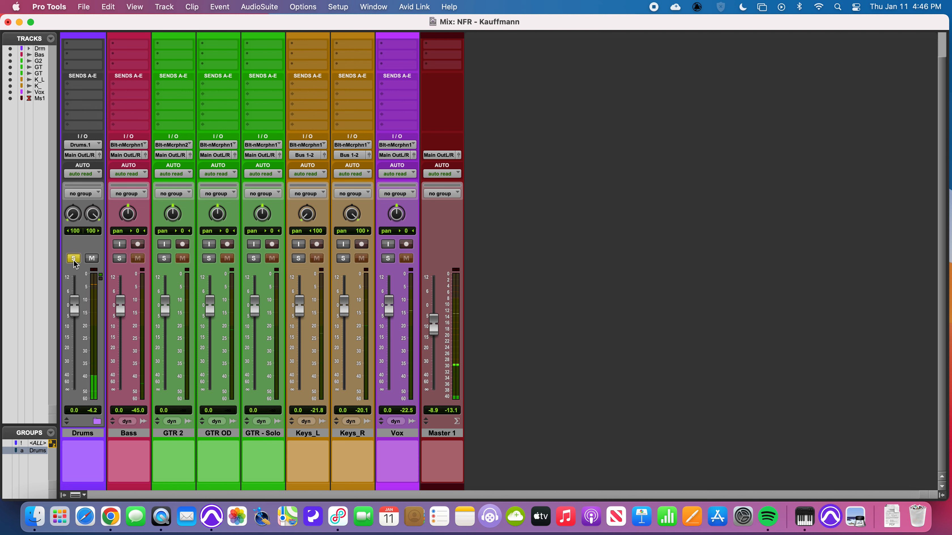
click(74, 258)
click(91, 258)
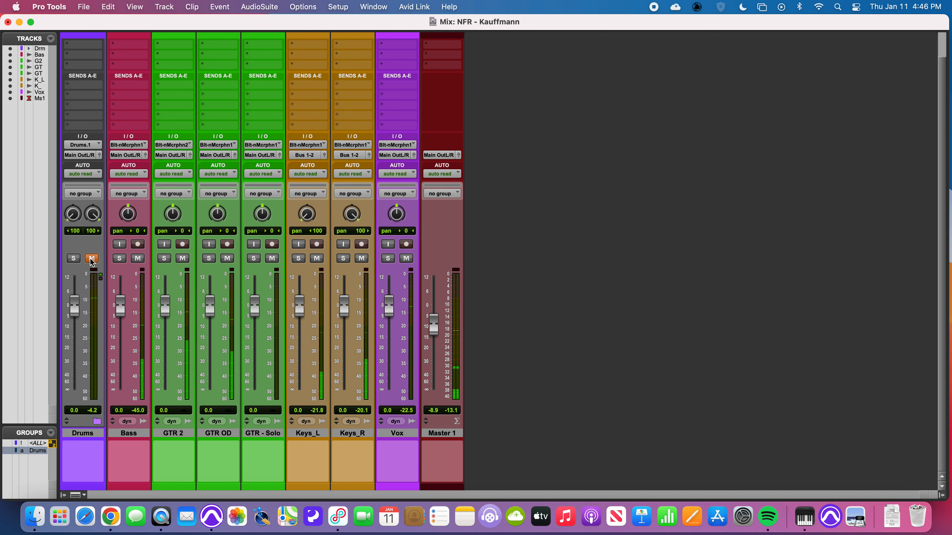
click(92, 258)
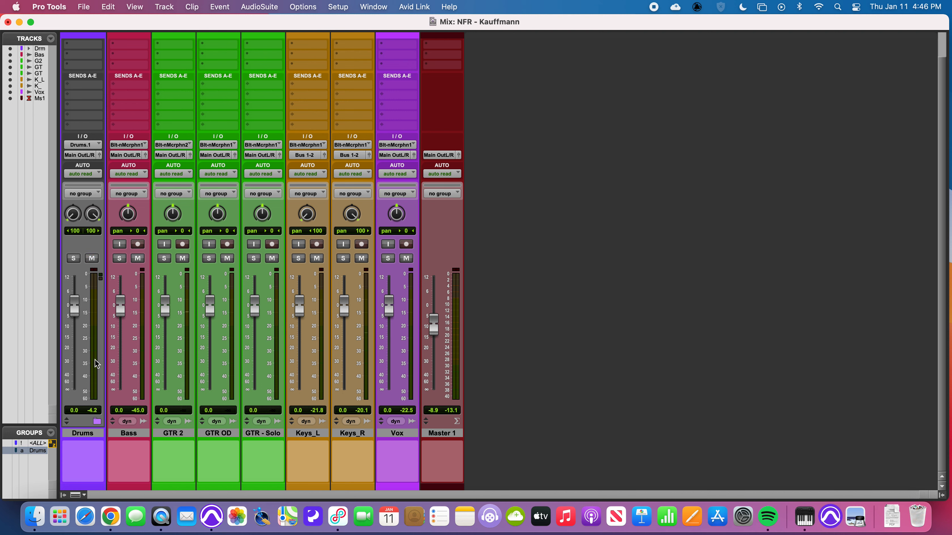
- Expand the Drums folder and test soloing the Kick In track by itself, then unsolo it
click(97, 422)
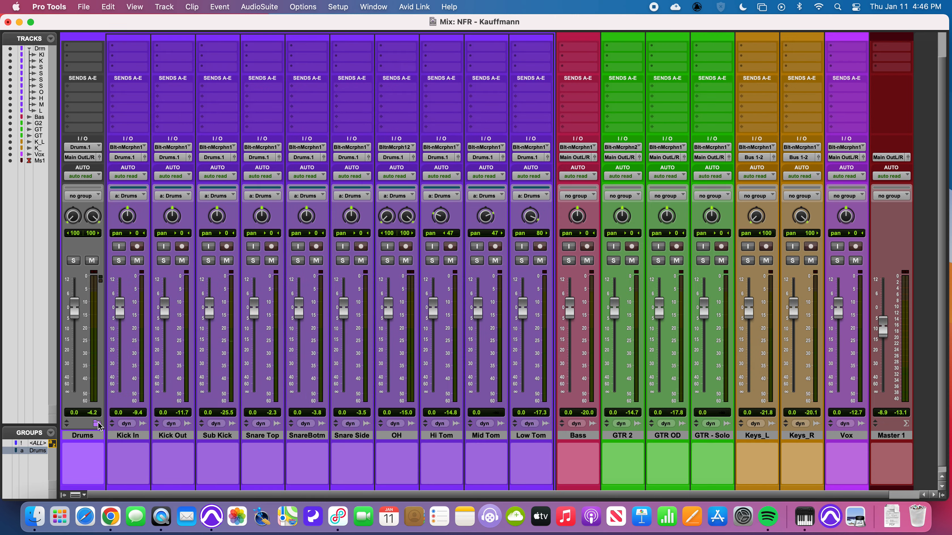
click(119, 261)
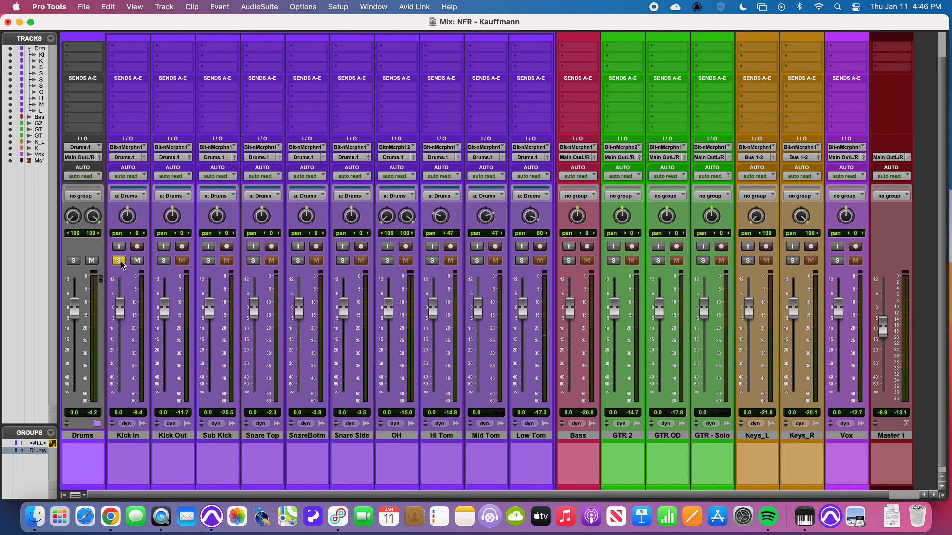
click(120, 261)
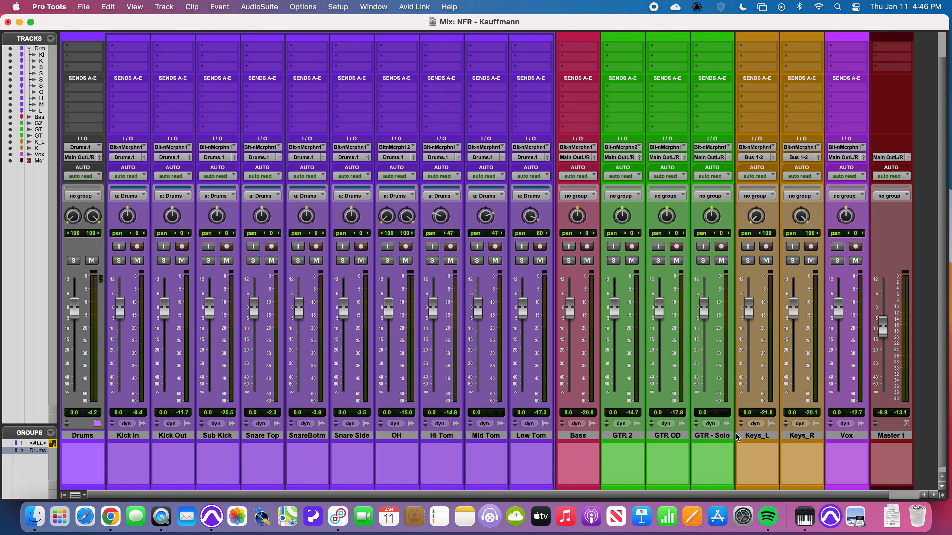
- Create one stereo Aux Input track named Piano directly after the Keys_L and Keys_R tracks
click(752, 436)
shift+click(789, 436)
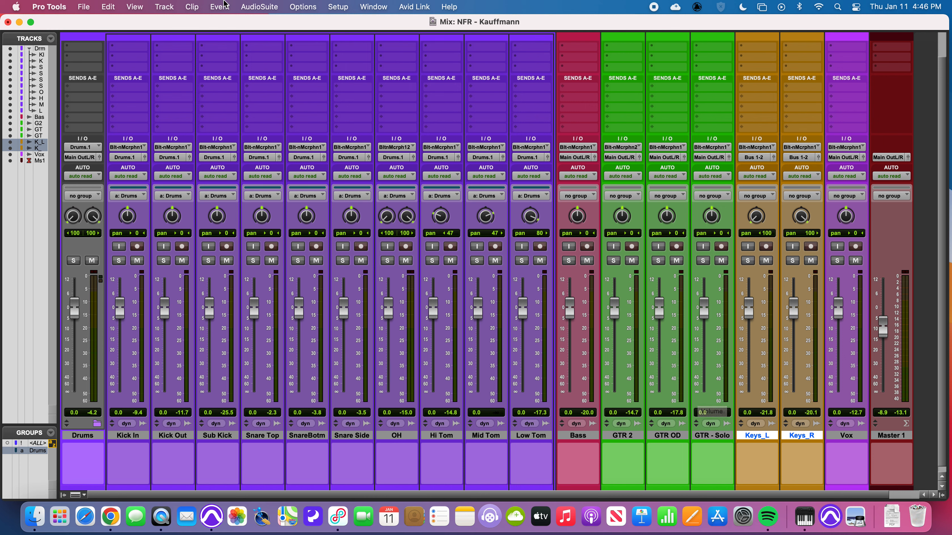
click(164, 7)
click(164, 23)
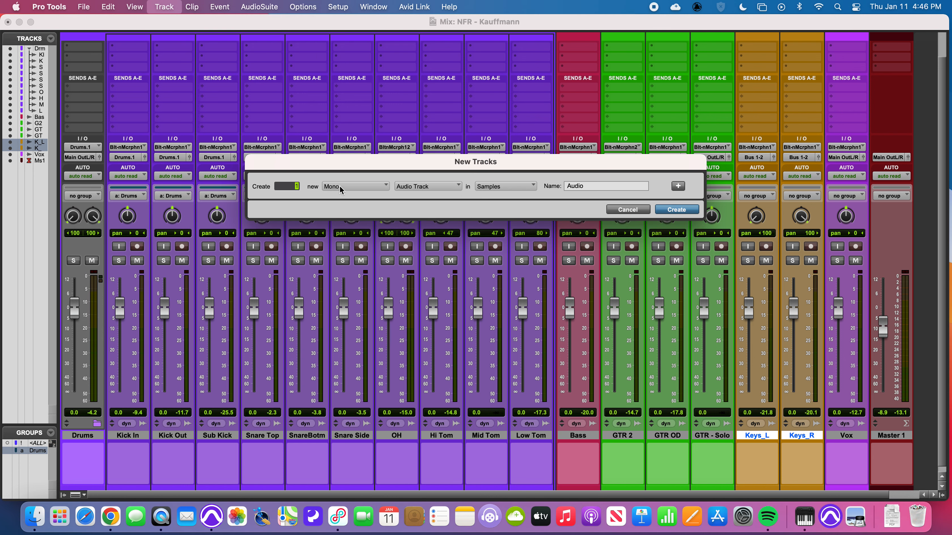
click(341, 190)
click(341, 194)
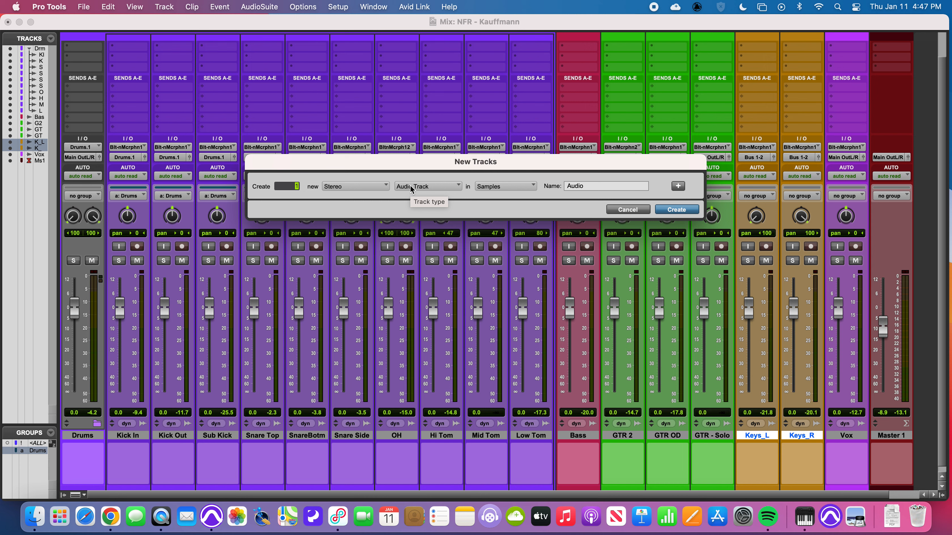
click(412, 190)
click(416, 196)
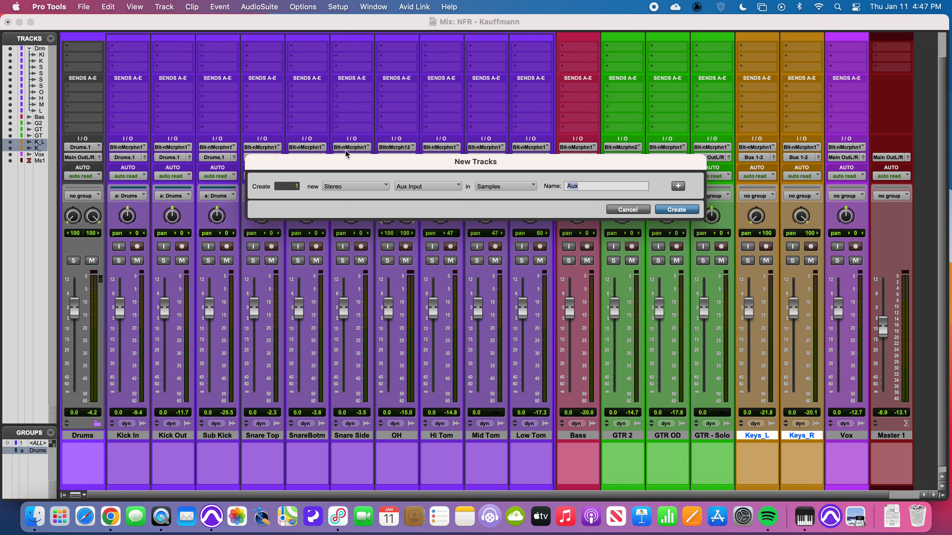
text(Pl)
click(673, 212)
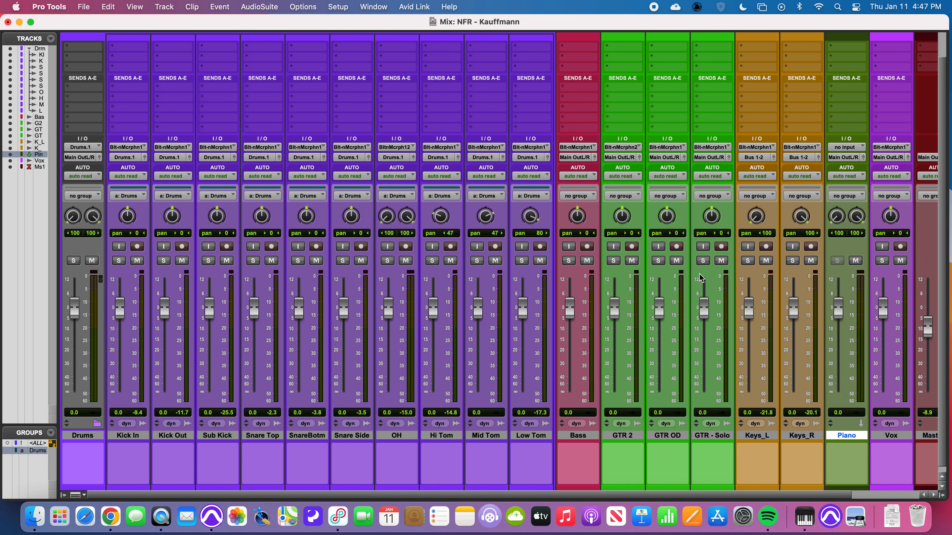
- Colour the Piano aux track orange to match the Keys tracks
double_click(845, 487)
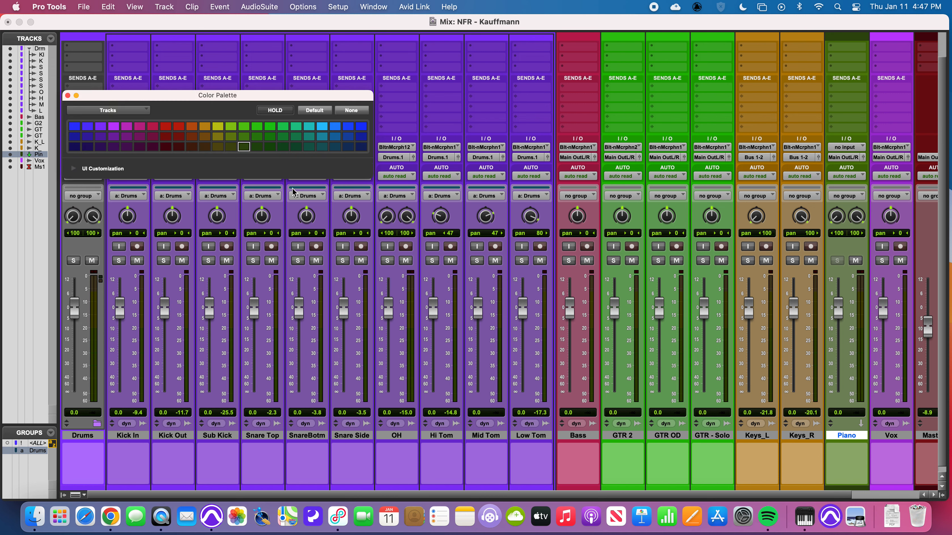
click(199, 127)
click(68, 96)
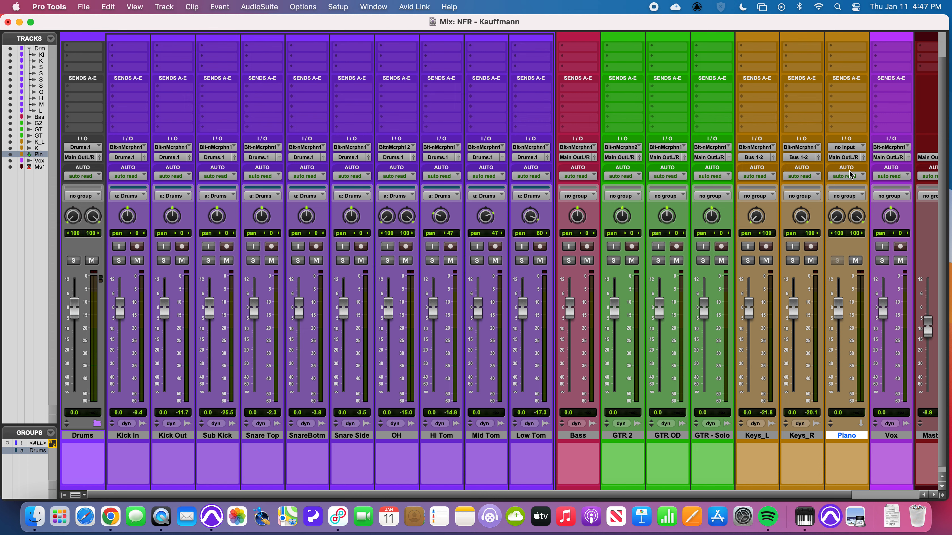
- Set the outputs of Keys_L and Keys_R to Main Out L/R (Stereo)
click(752, 159)
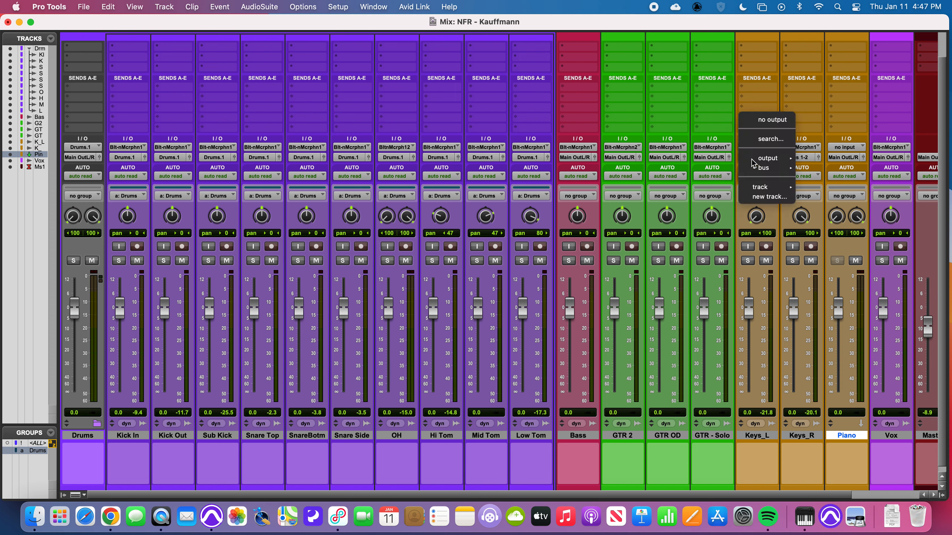
mouse_move(768, 158)
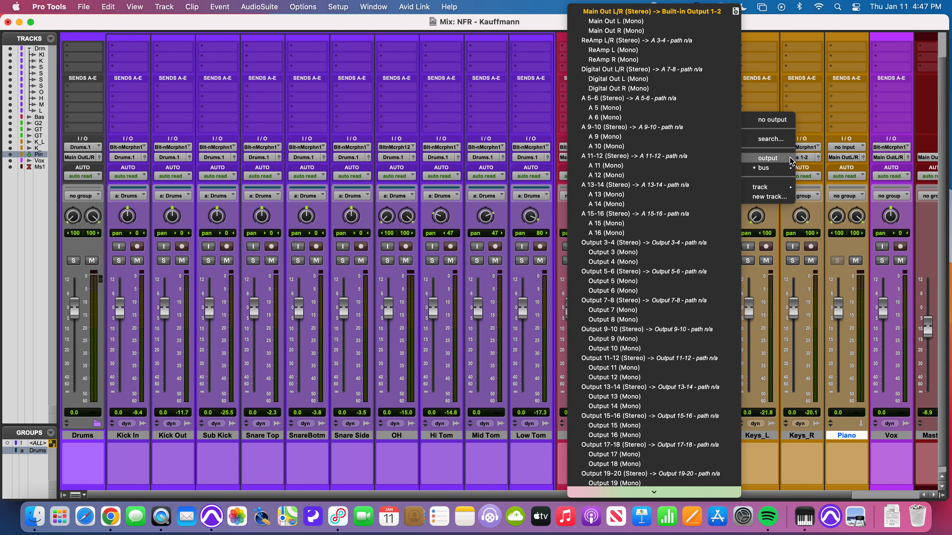
click(607, 10)
click(787, 159)
mouse_move(791, 158)
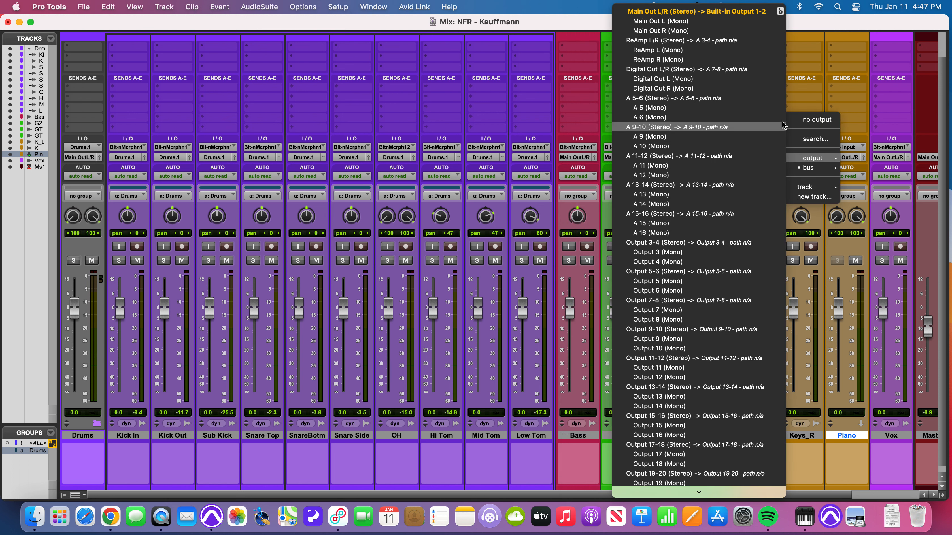
click(682, 13)
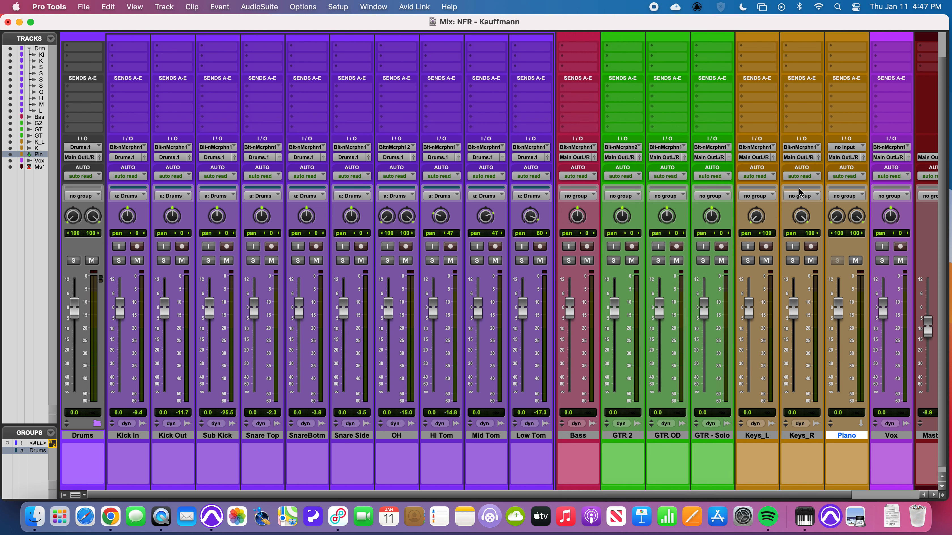
- Route the outputs of Keys_L and Keys_R together to Bus 1-2 (Stereo)
click(764, 435)
shift+click(806, 437)
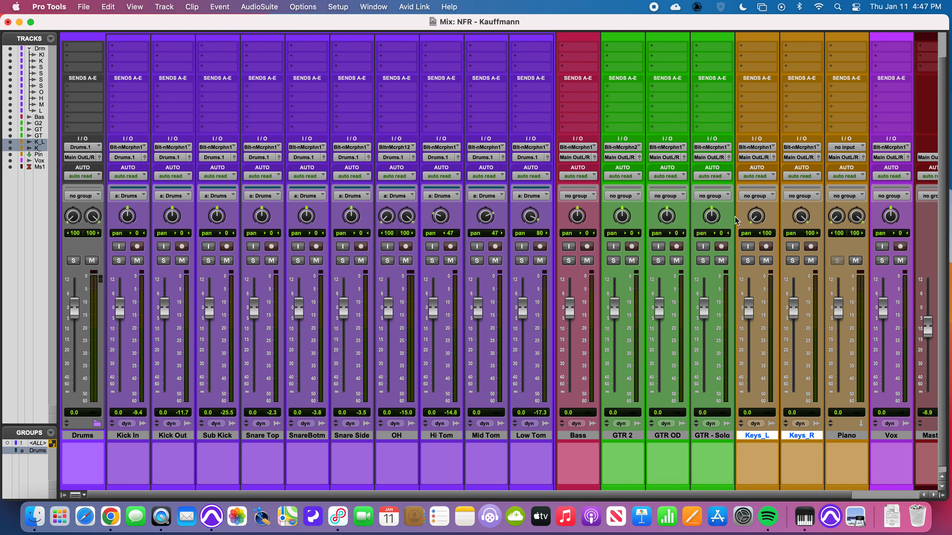
click(755, 157)
mouse_move(748, 168)
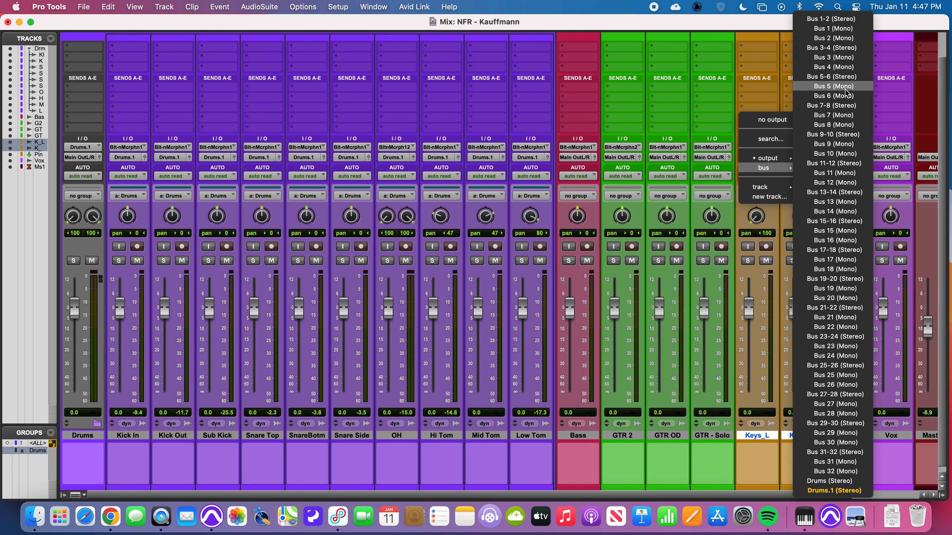
click(817, 19)
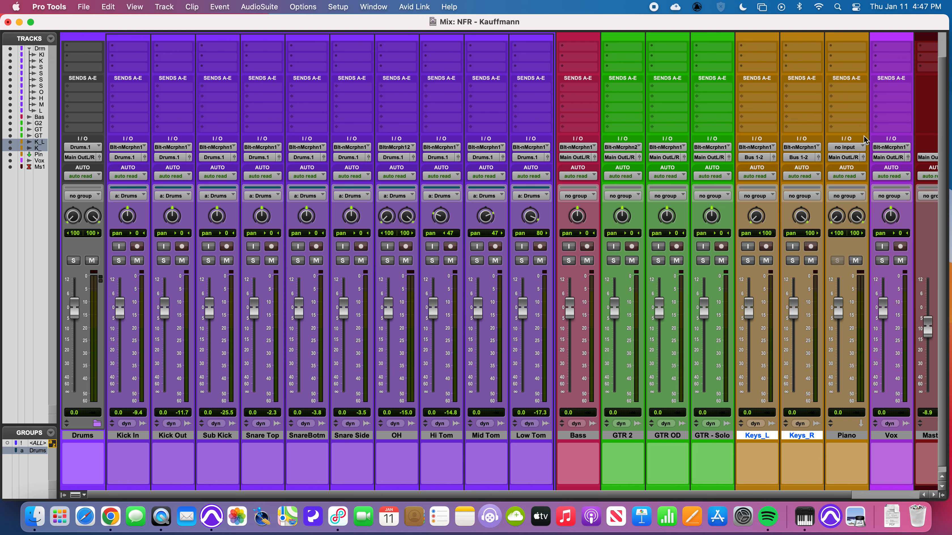
- Set the Piano aux track's input to Bus 1-2 (Stereo) and select the Piano track
click(845, 149)
mouse_move(847, 157)
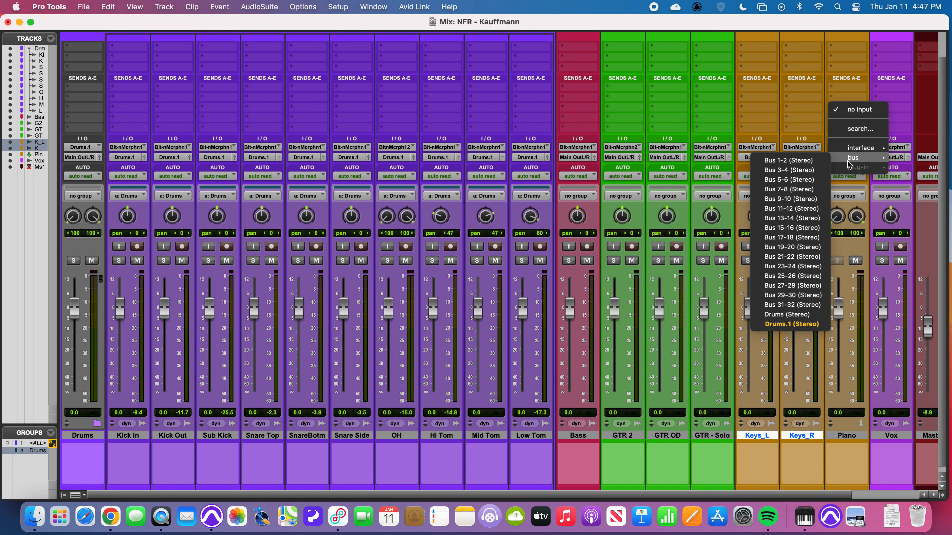
click(794, 159)
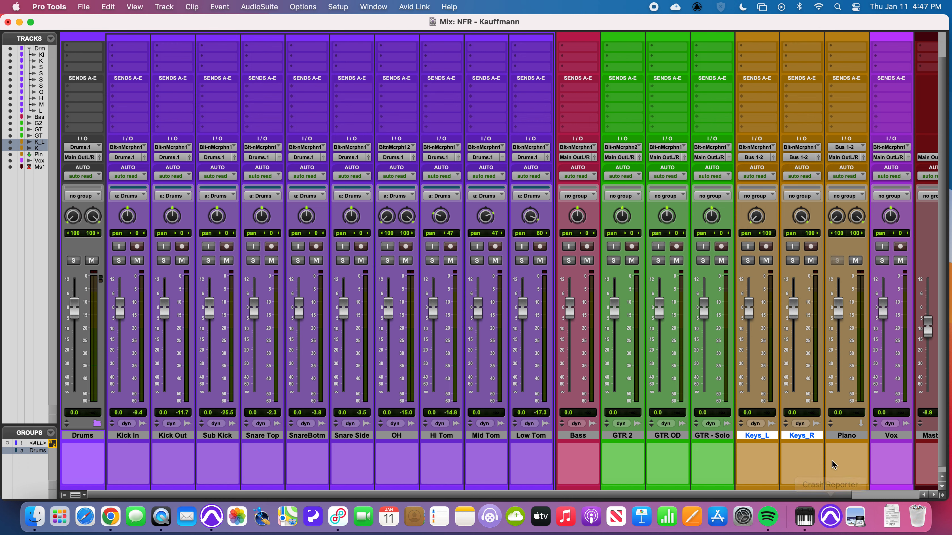
click(847, 436)
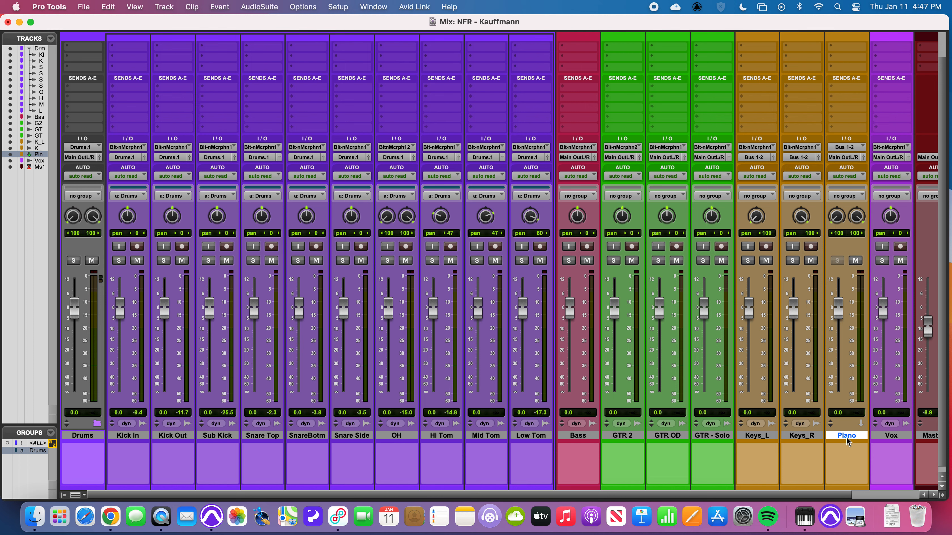
- Test soloing Keys_R and Keys_L individually and together to check their feed into the Piano aux, then unsolo both
click(792, 261)
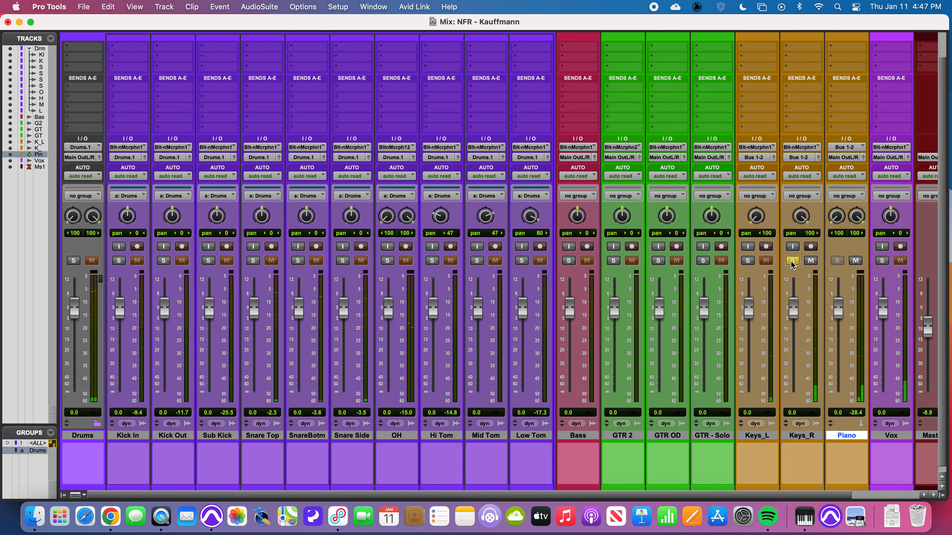
click(747, 261)
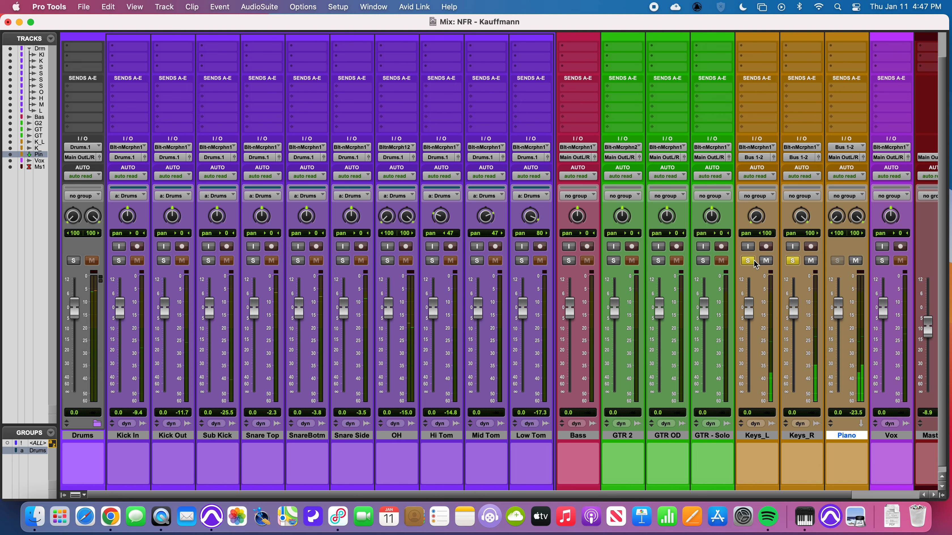
click(747, 260)
click(793, 261)
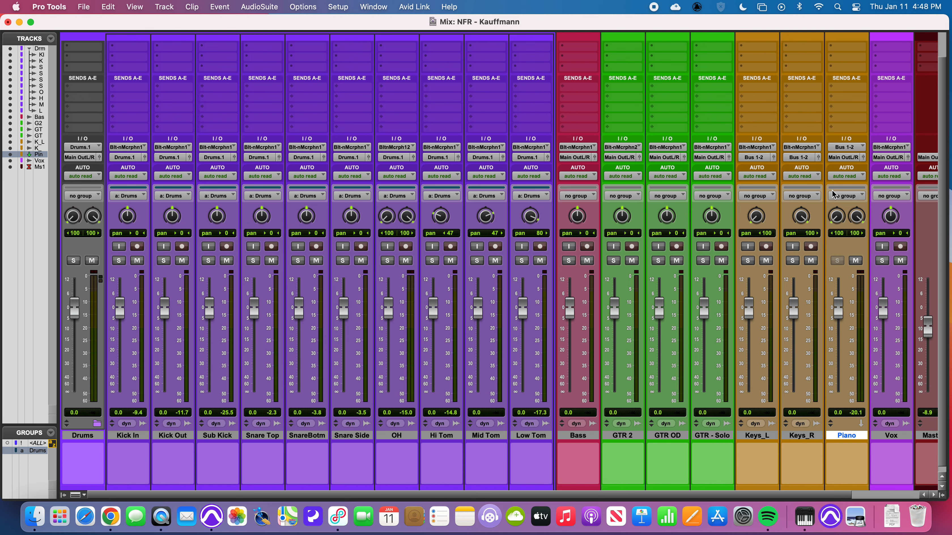
scroll(833, 194, up, 3)
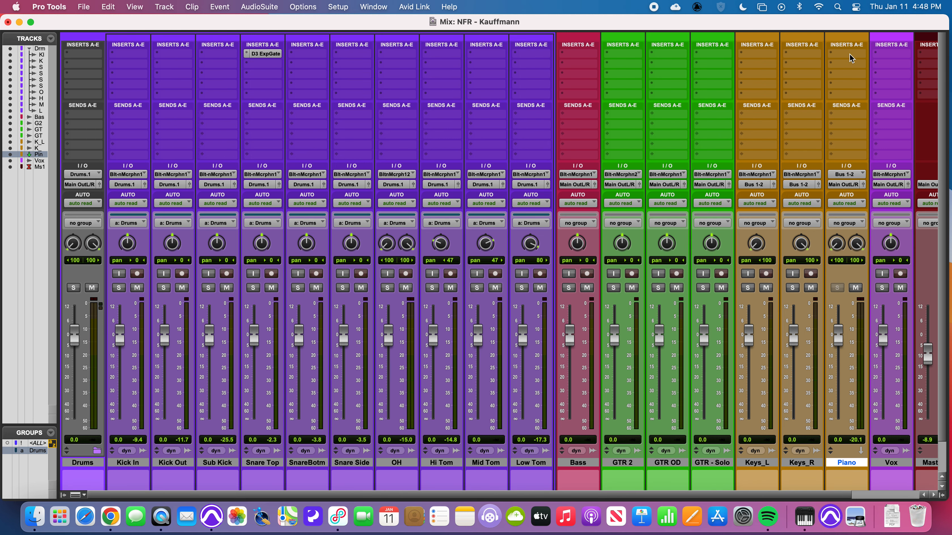
click(794, 288)
click(748, 288)
click(792, 288)
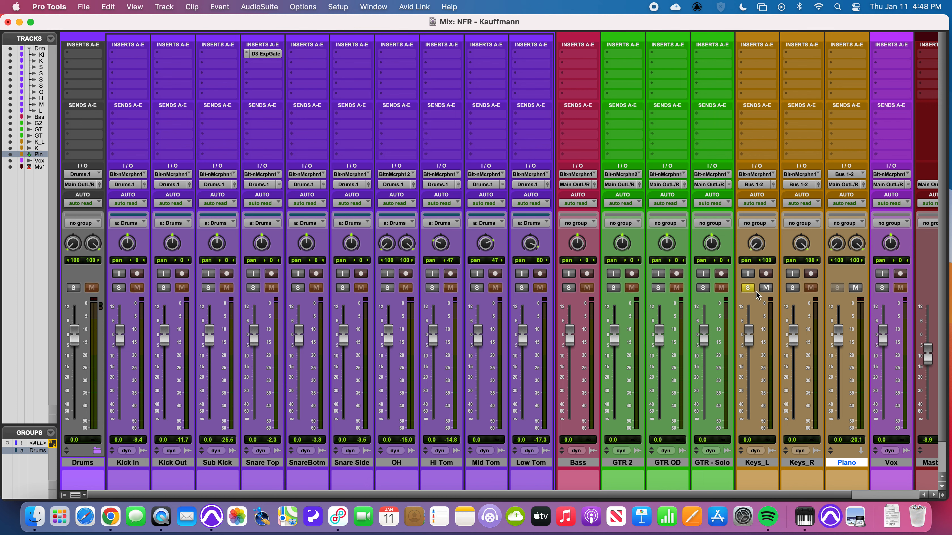
click(753, 289)
- Create a Mix/Edit group named Piano from Keys_L and Keys_R, with solos linked in the global attributes
click(769, 466)
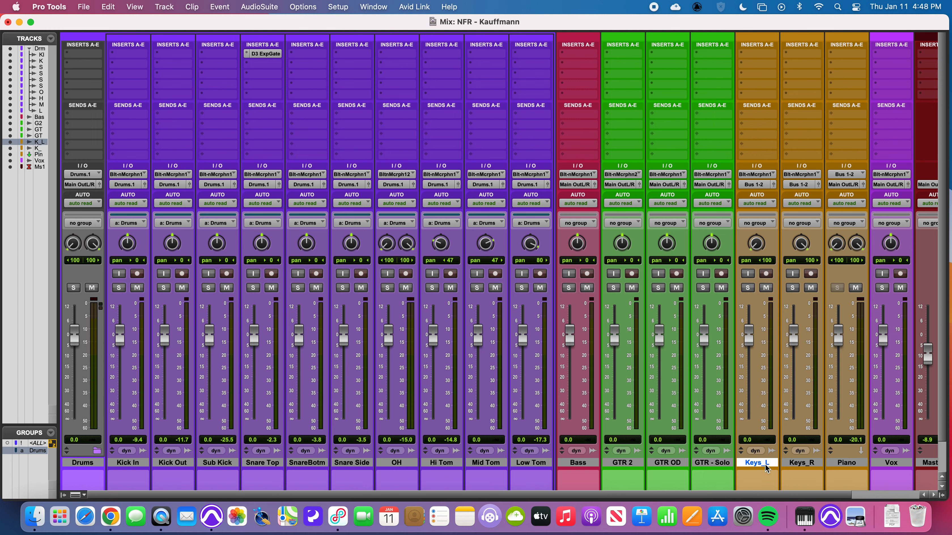
shift+click(798, 467)
key(super+g)
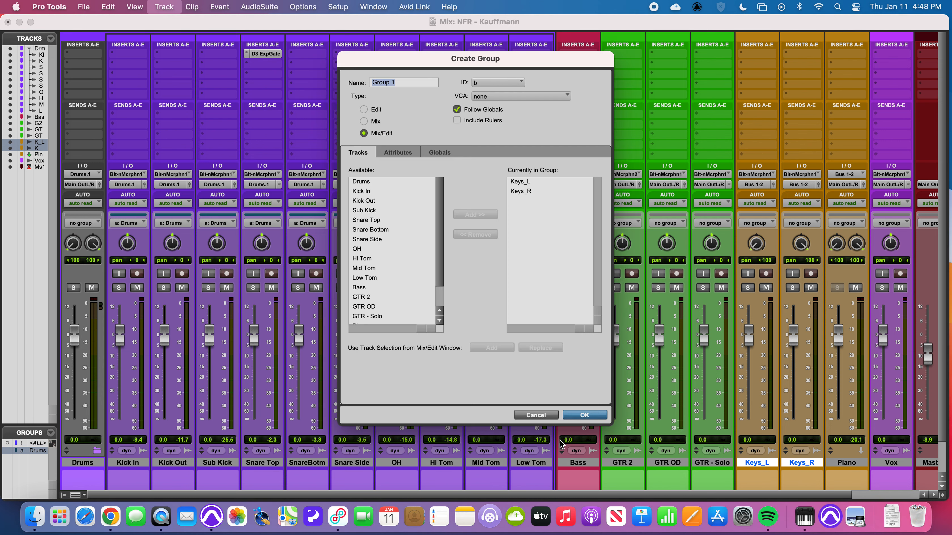
text(Piano)
click(405, 156)
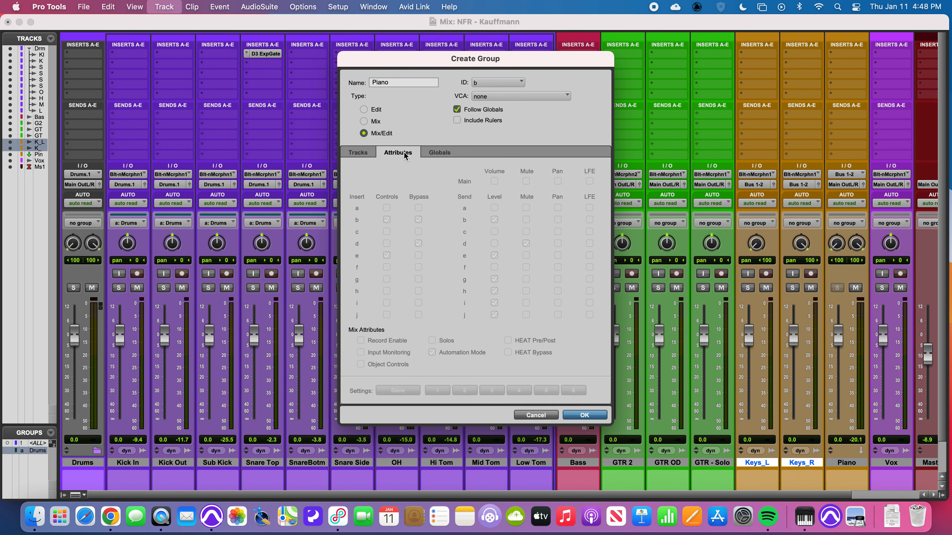
click(440, 153)
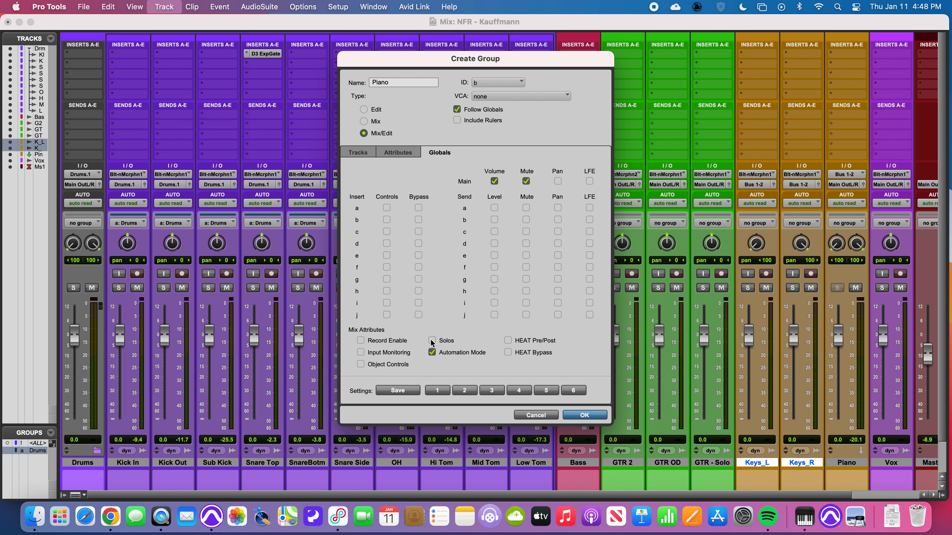
click(583, 415)
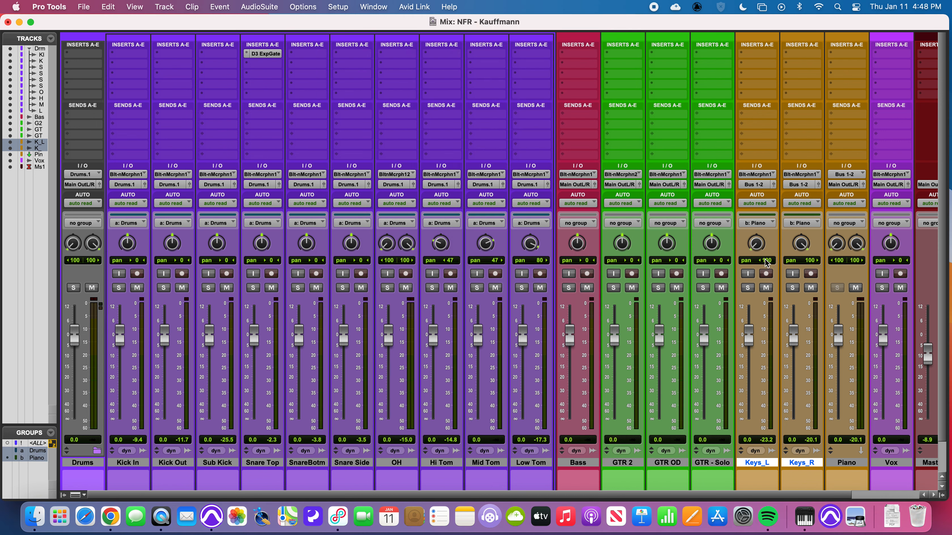
- With the grouped keys soloed, suspend the Piano group to raise only the Keys_L fader to about +1.4 dB, then reactivate the group
click(748, 288)
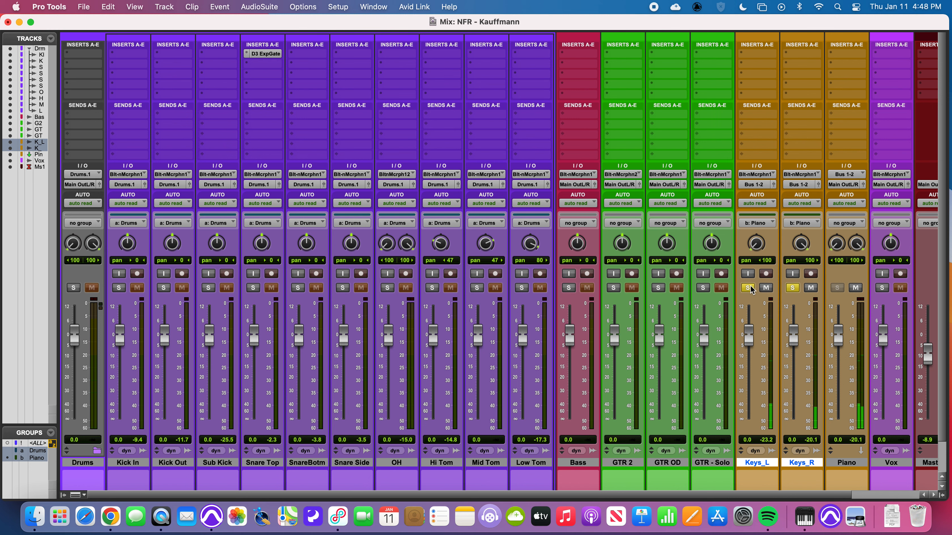
click(37, 458)
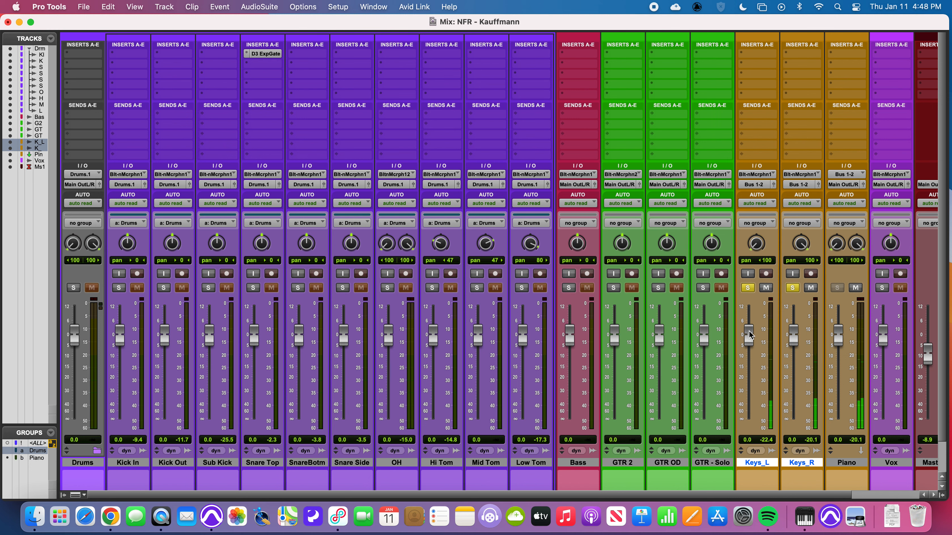
drag(750, 334, 750, 328)
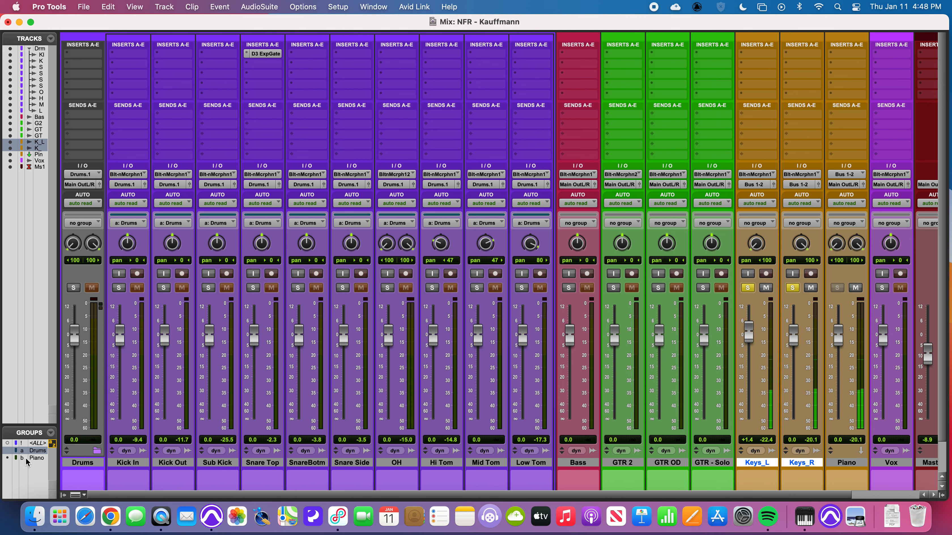
click(38, 458)
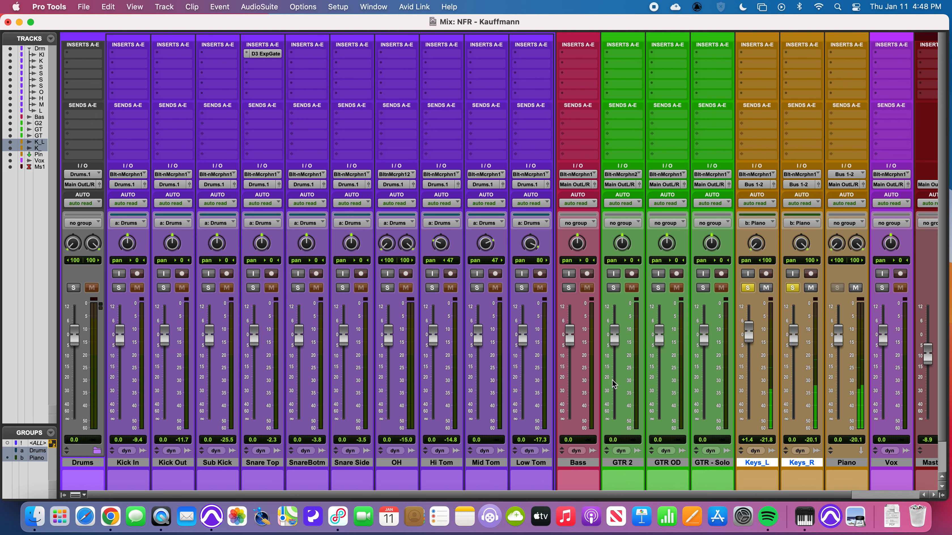
- Lower the grouped Keys_L and Keys_R faders to about -0.4 and -1.8 dB and the Piano aux to about -1.7 dB, then unsolo the keys
drag(749, 332, 748, 335)
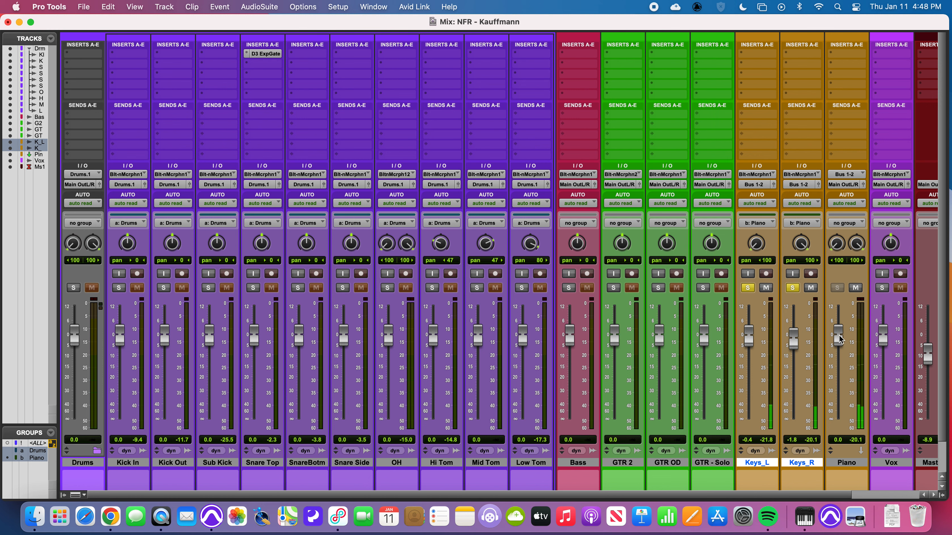
mouse_move(838, 332)
mouse_down()
mouse_move(838, 352)
mouse_move(838, 336)
mouse_up()
click(791, 286)
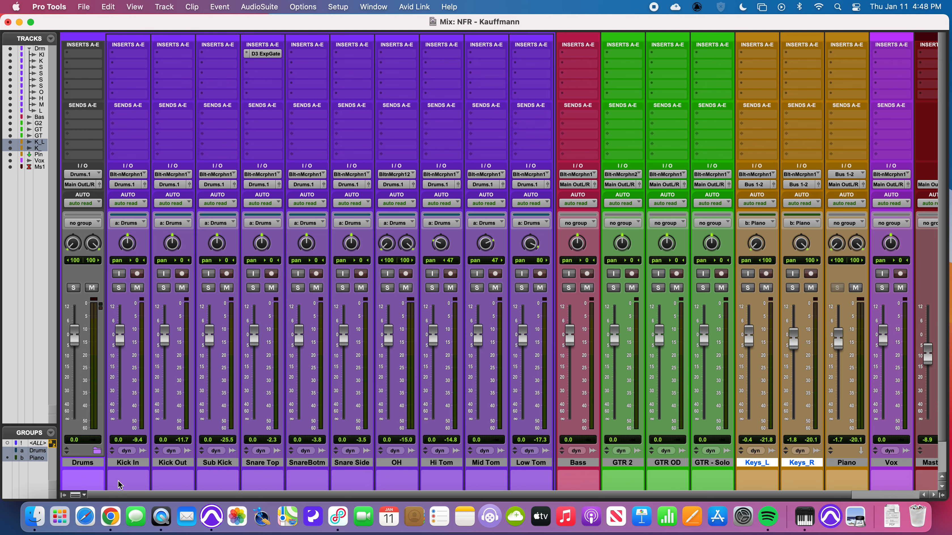
- Collapse the Drums folder to hide its member tracks and select the Piano aux track
click(98, 452)
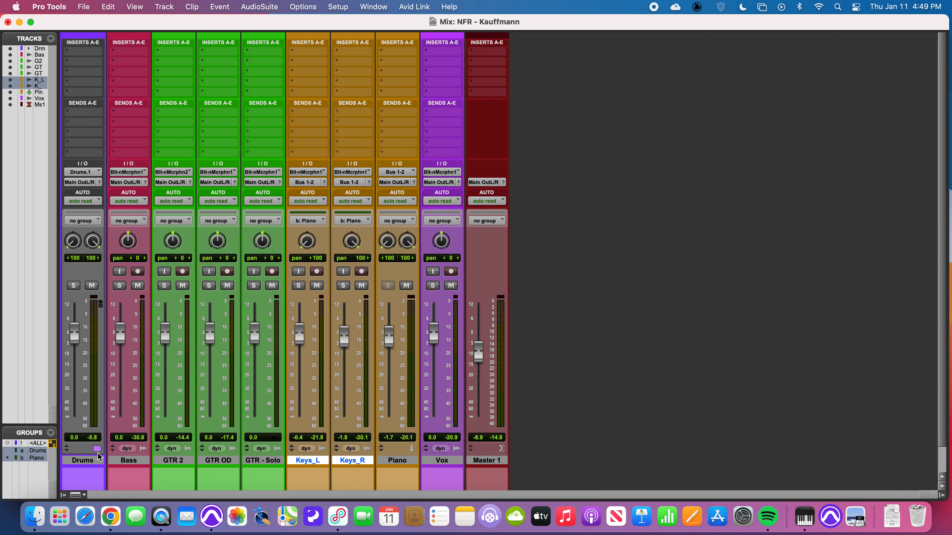
click(411, 462)
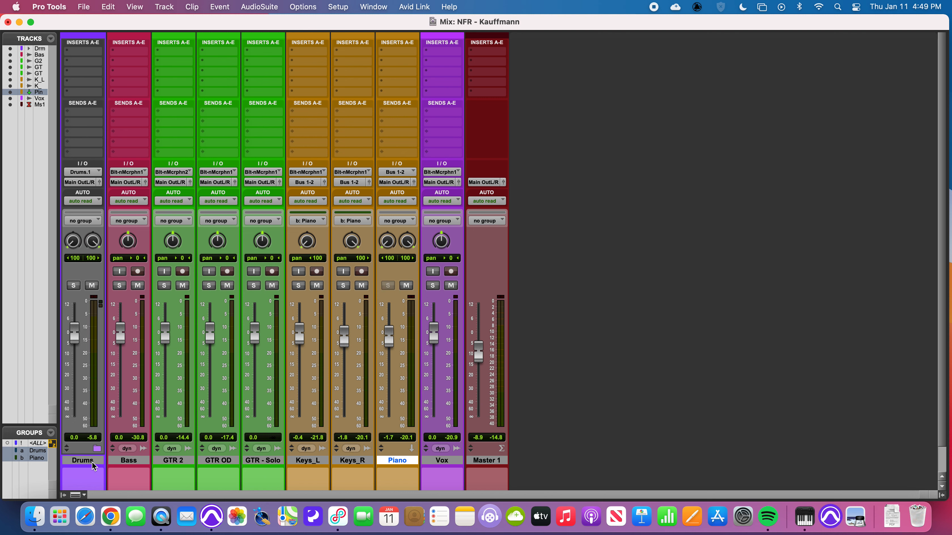